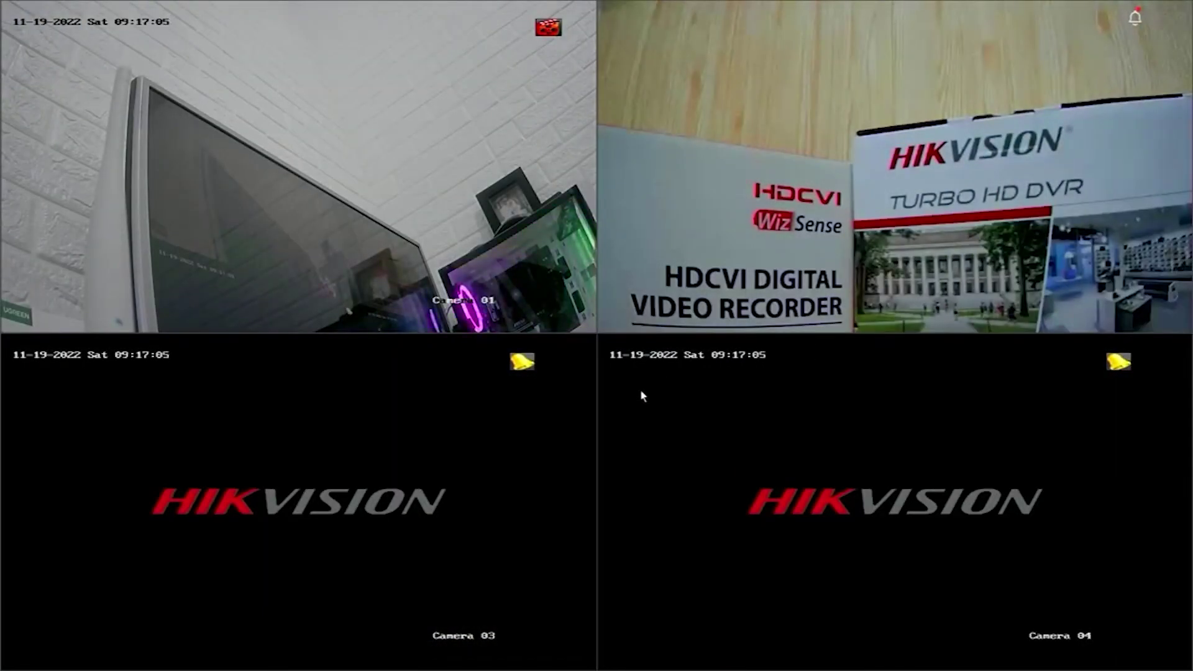
- Unlock the recorder's main menu from live view using the admin pattern
right_click(647, 388)
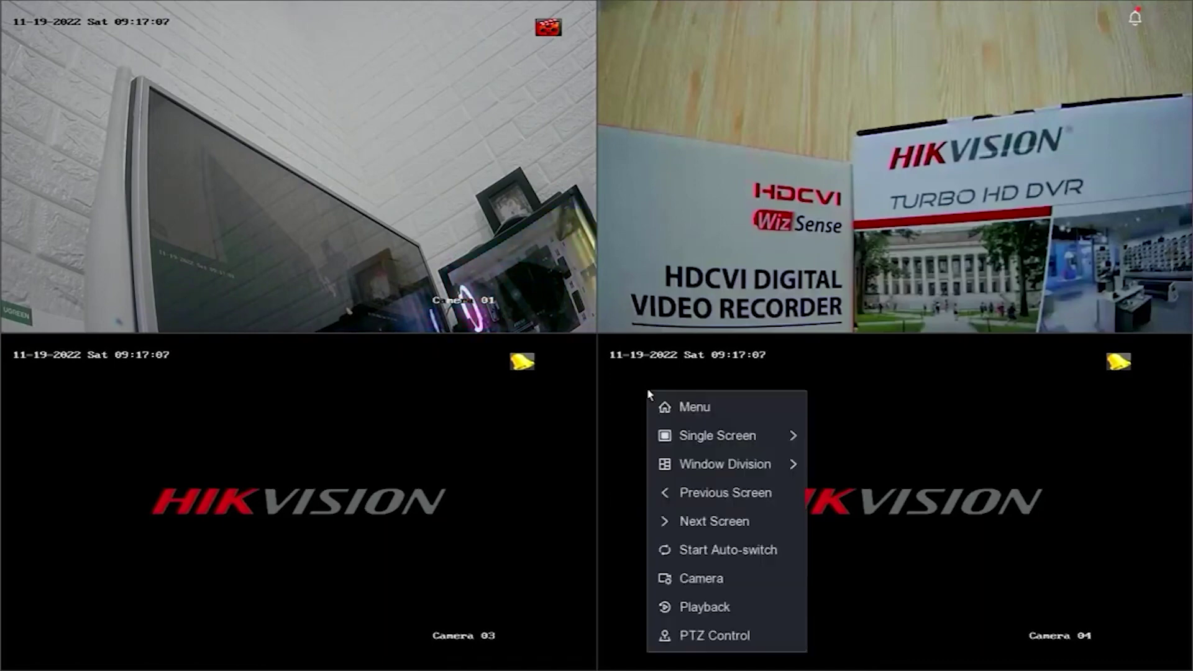
click(694, 407)
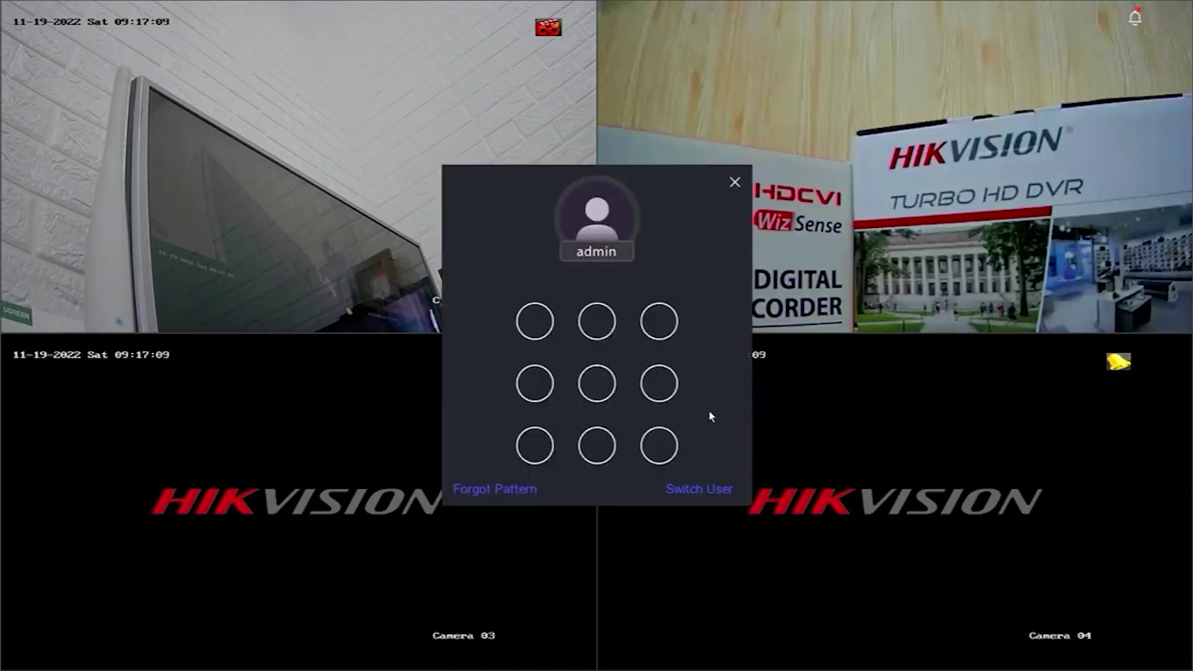
mouse_move(596, 321)
mouse_down()
mouse_move(596, 452)
mouse_move(659, 446)
mouse_up()
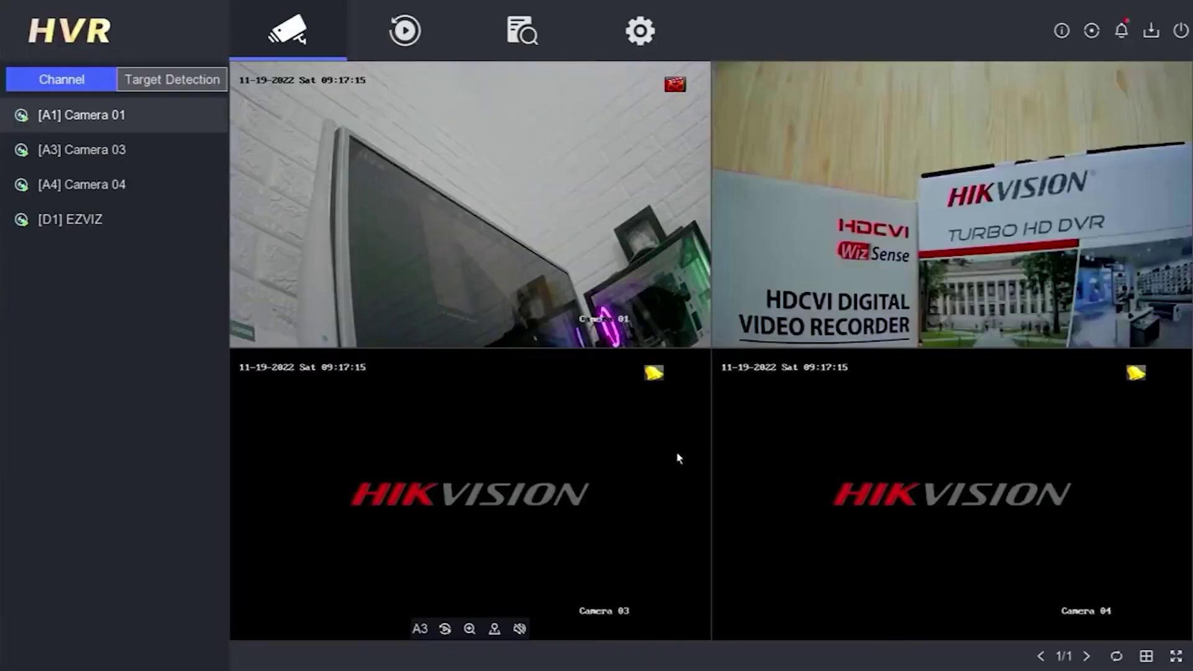
- In Network General settings, toggle DHCP and automatic DNS off and back on
click(640, 32)
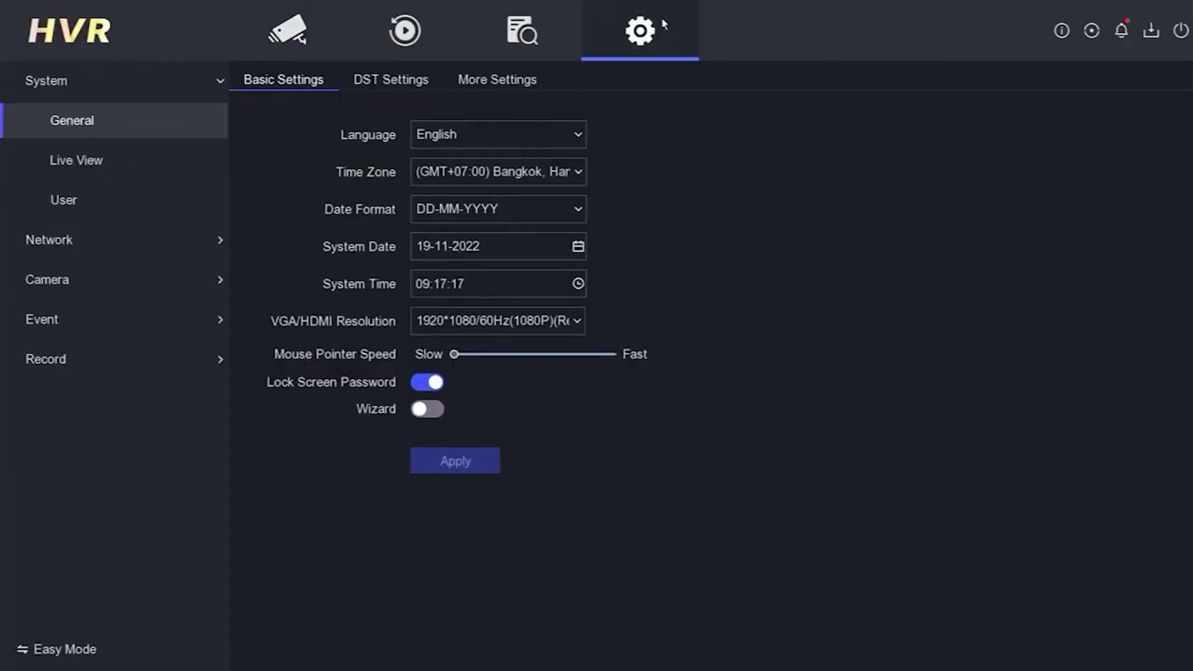
click(117, 240)
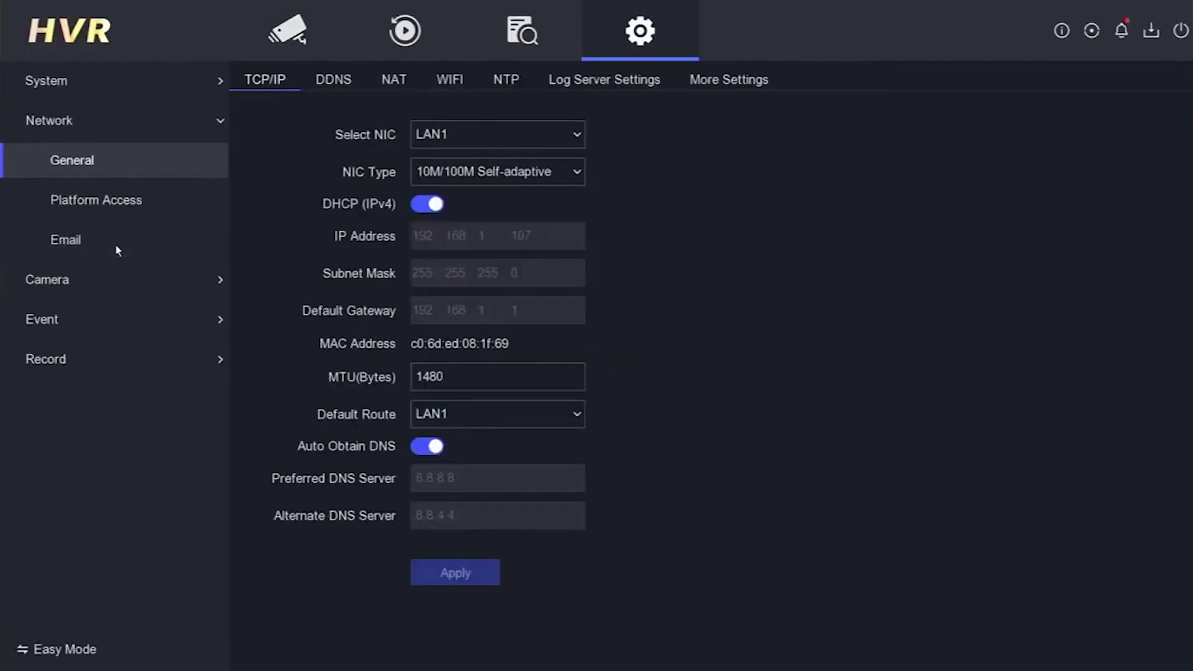
click(427, 204)
click(427, 205)
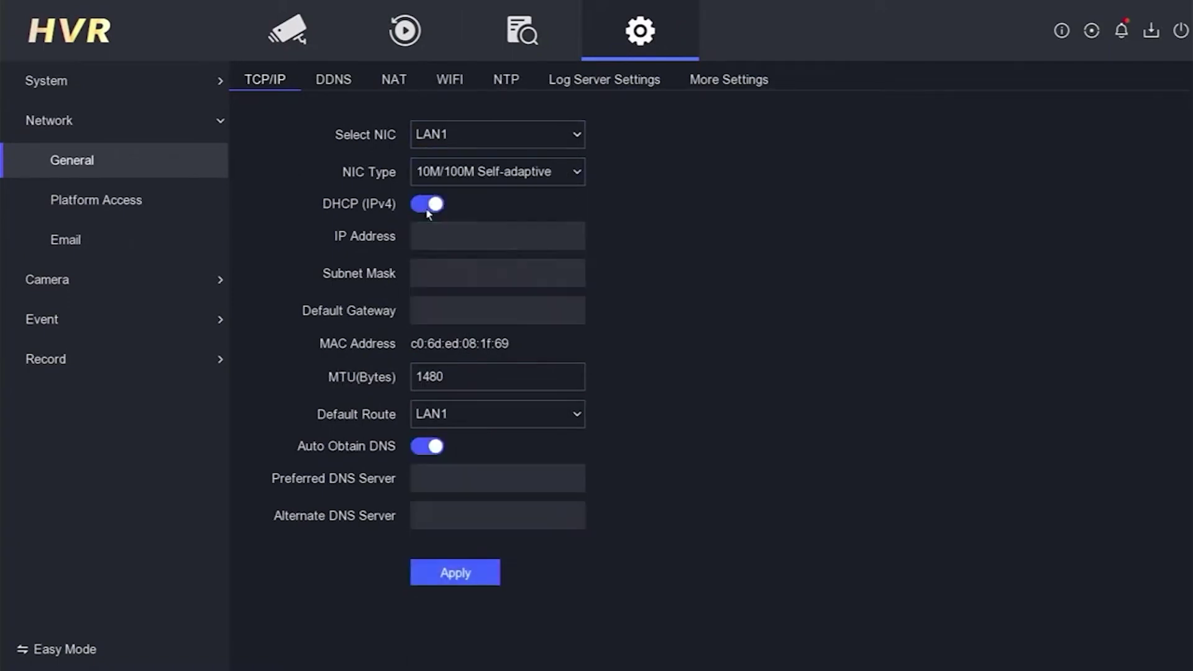
click(424, 448)
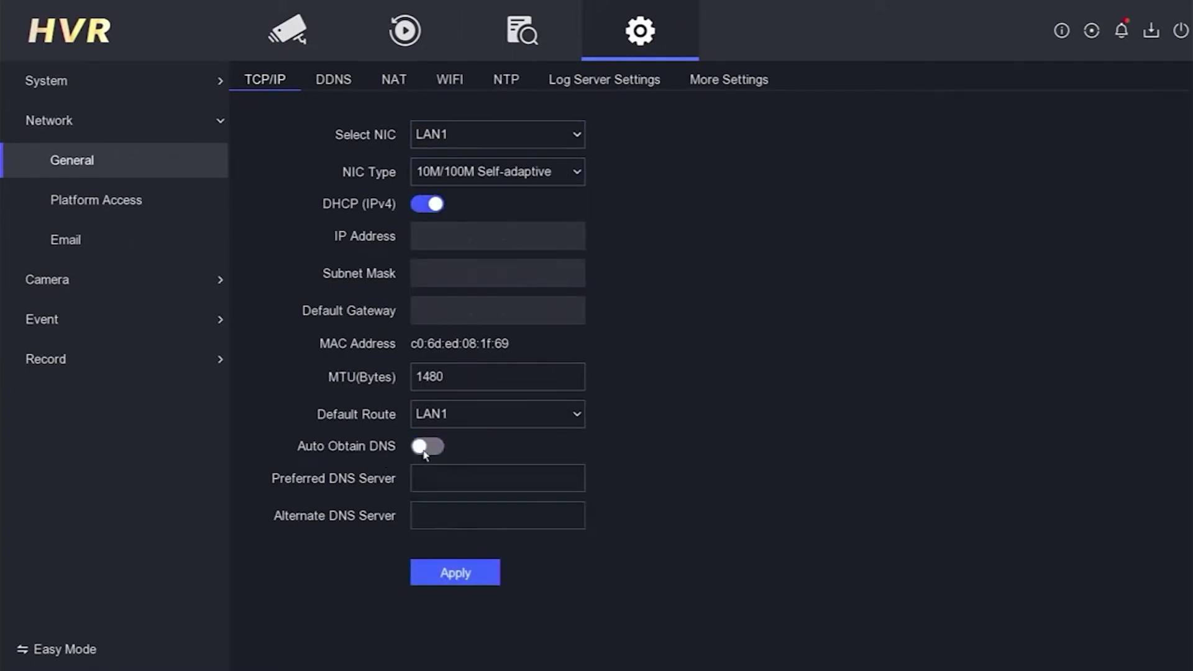
click(425, 447)
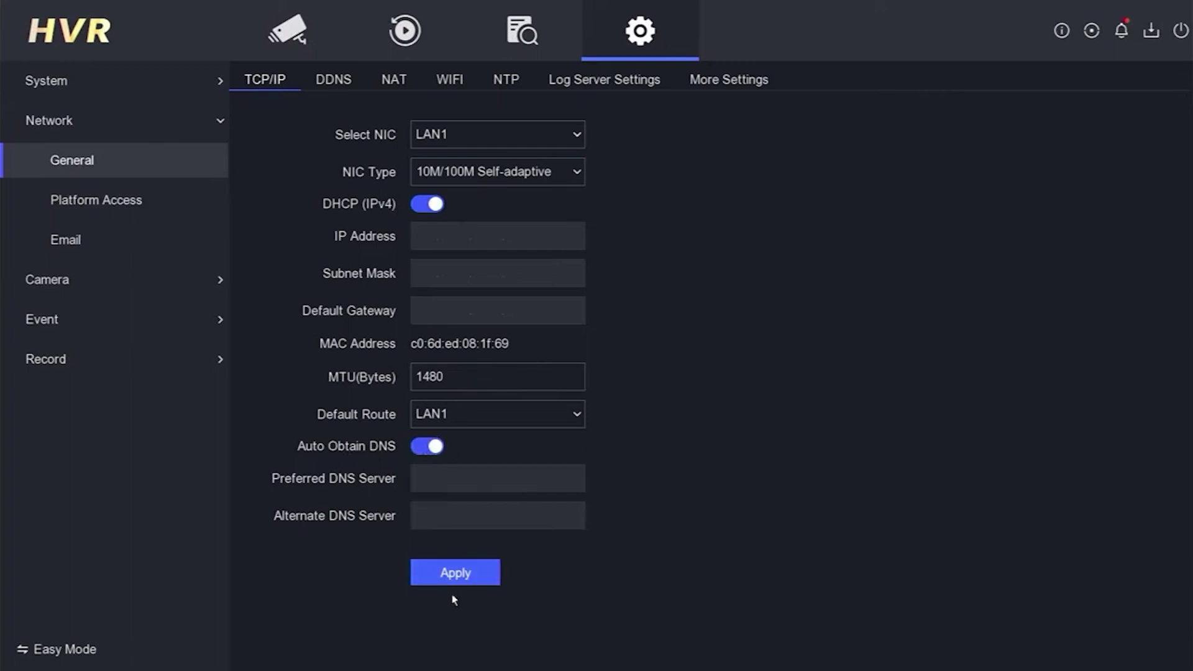
- Apply and confirm the network settings so the recorder obtains 192.168.1.107
click(455, 573)
click(455, 574)
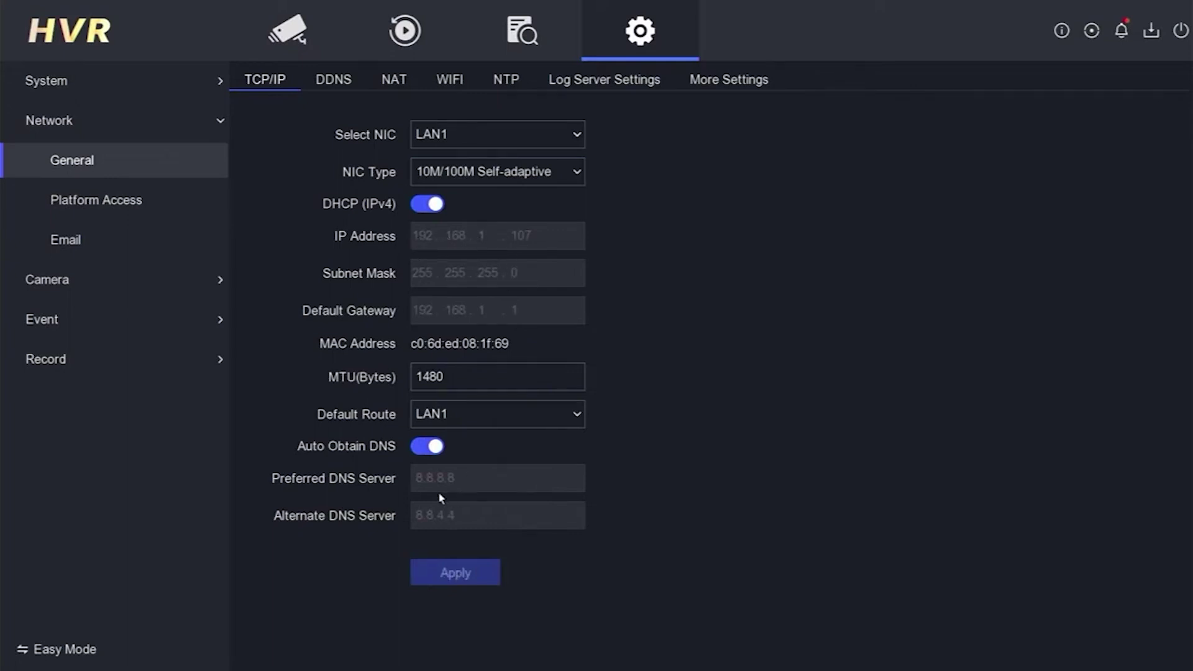
- Toggle Hik-Connect platform access off and on, accepting the Service Terms so status shows Online
click(120, 210)
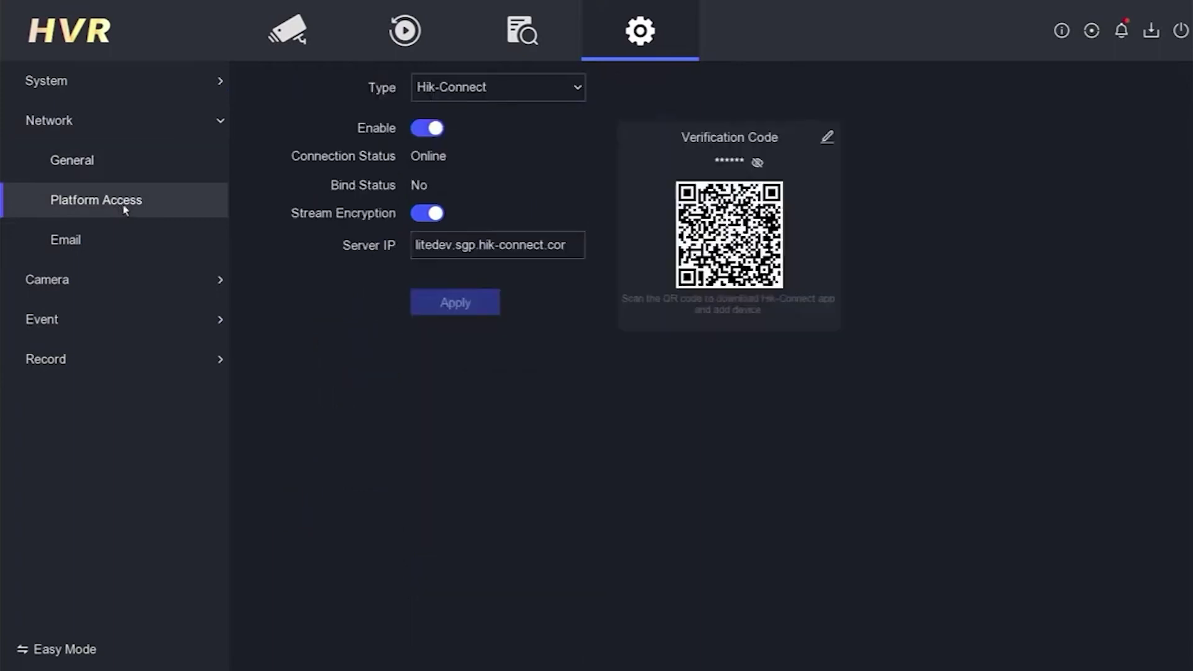
click(428, 127)
click(428, 127)
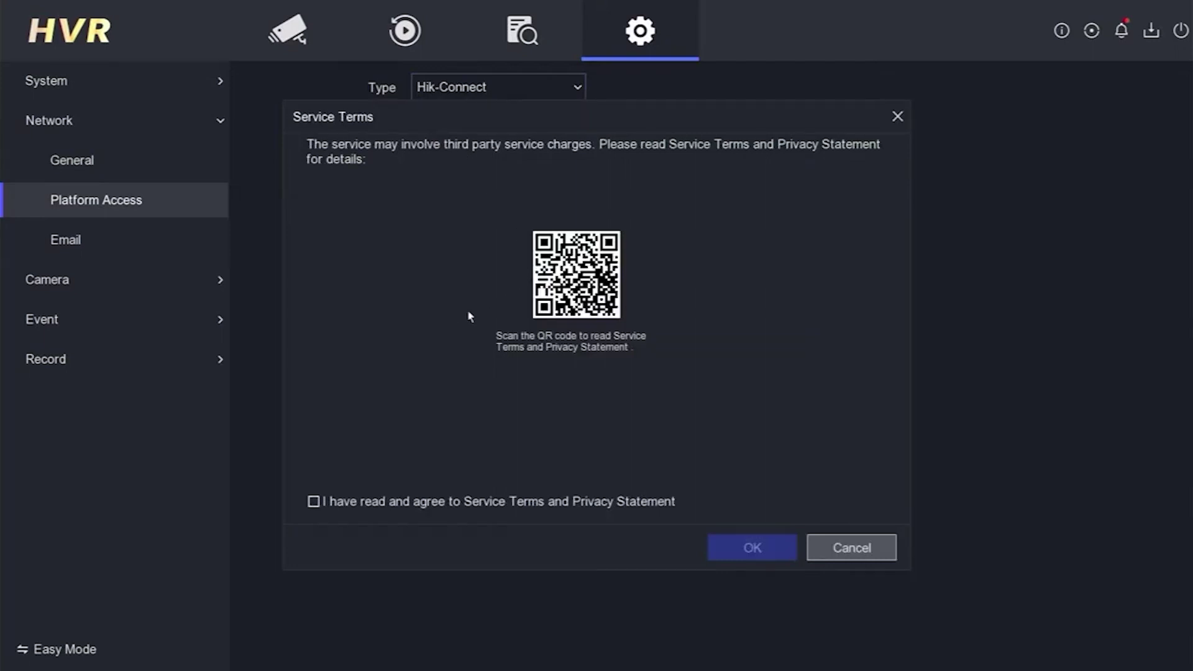
click(314, 502)
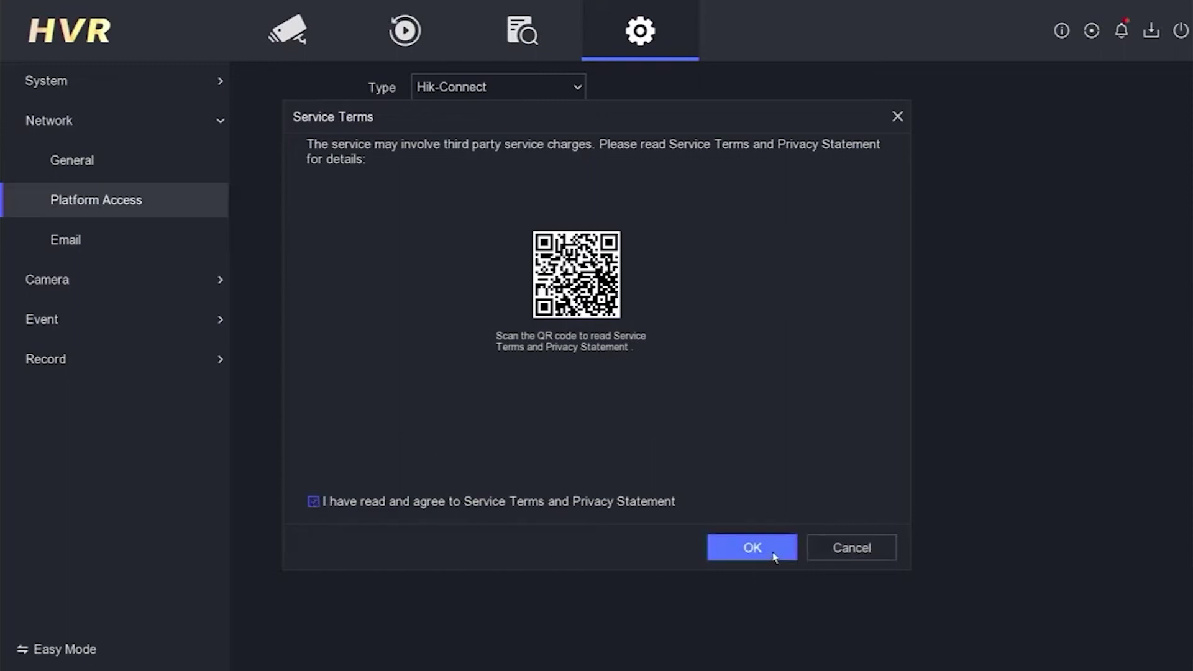
click(751, 548)
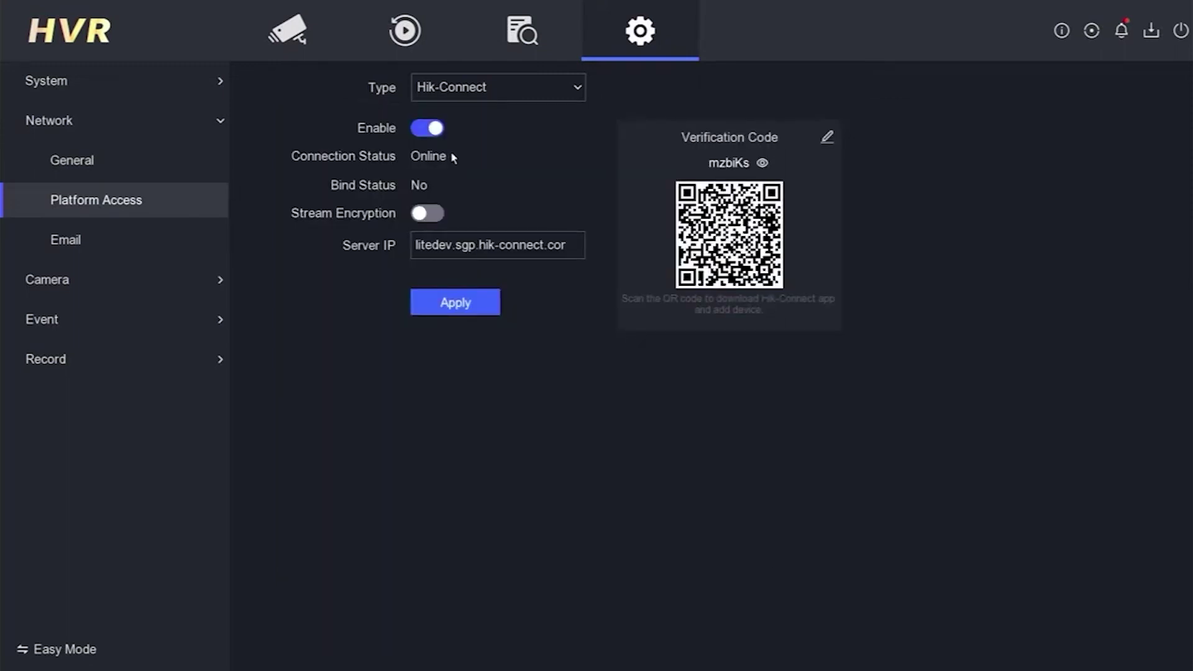
- Enable stream encryption, dismiss the decryption warning and apply the platform access settings
click(441, 216)
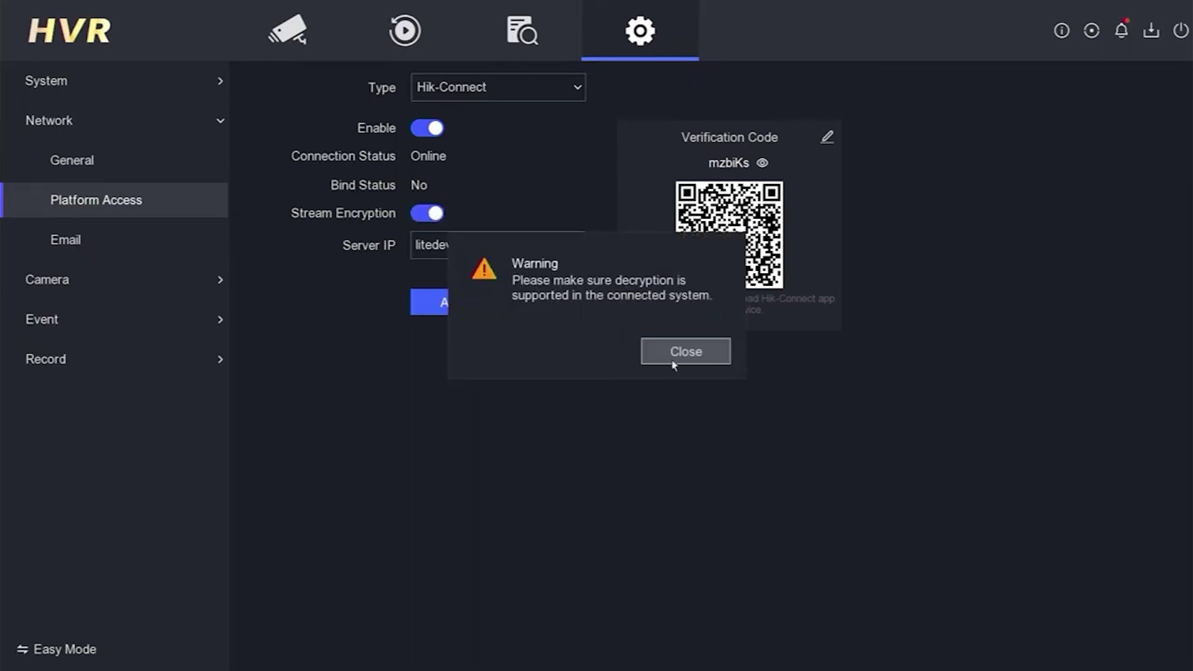
click(688, 359)
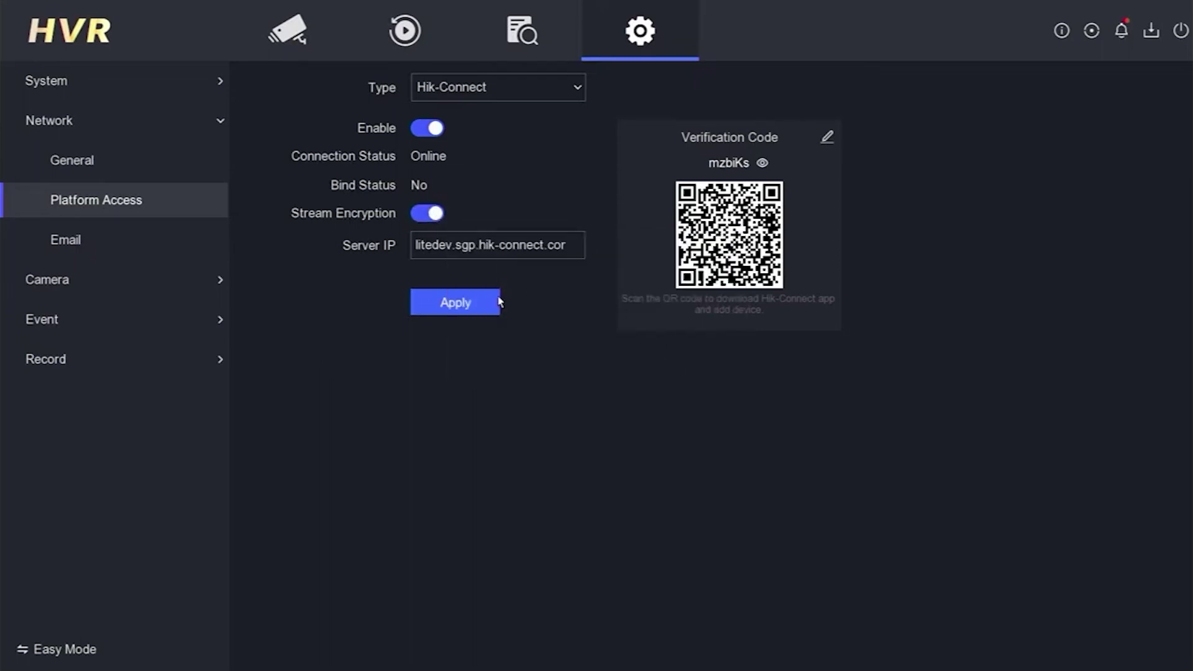
click(463, 308)
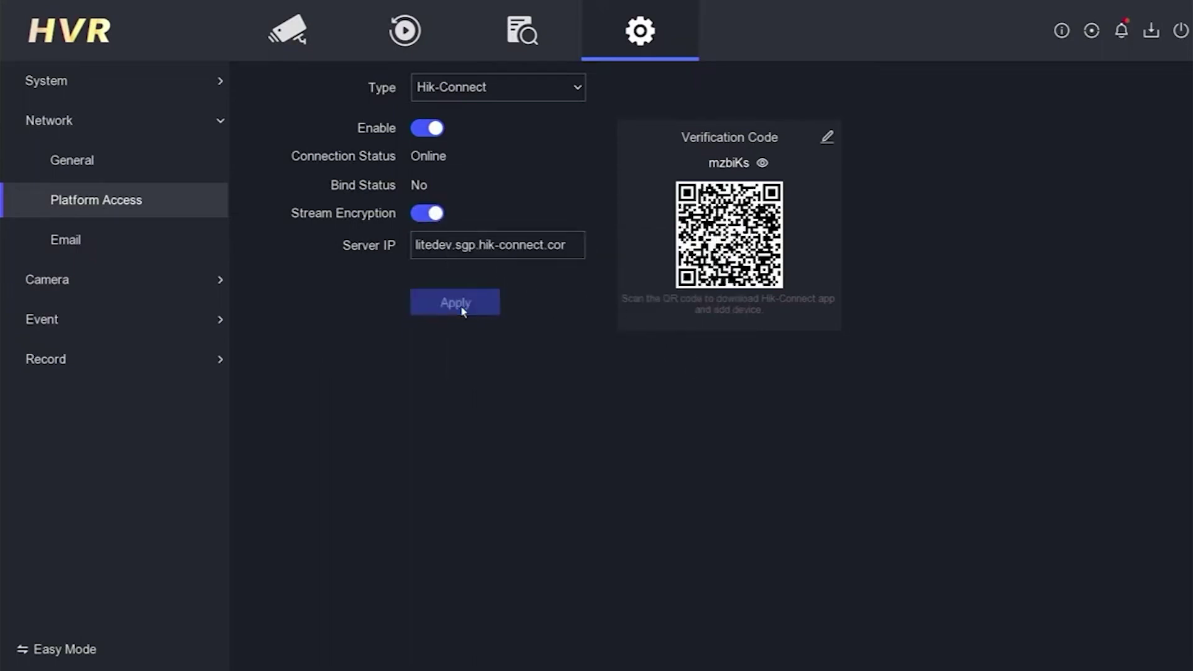